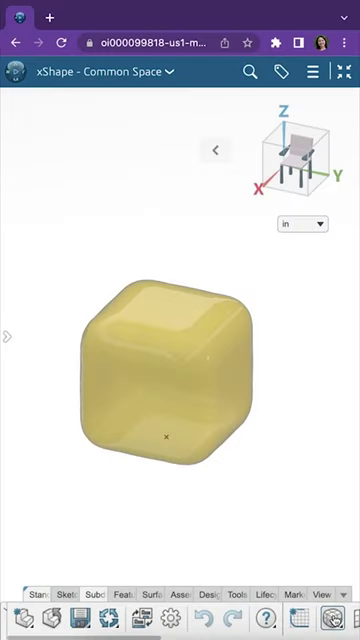
Reshape the cube into a wavy profile with a dipped middle and raised end, then accept it.
mouse_move(166, 436)
middle_mouse_down()
mouse_move(229, 476)
mouse_move(165, 437)
middle_mouse_up()
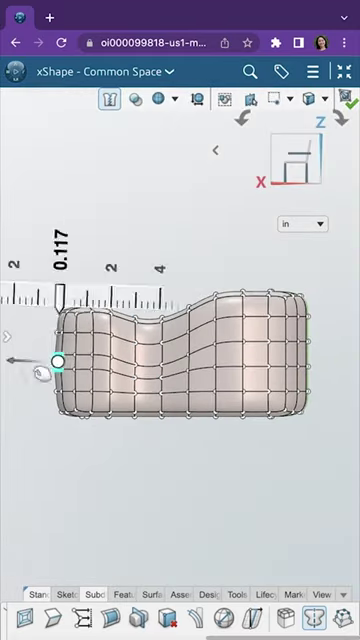
left_click(308, 111)
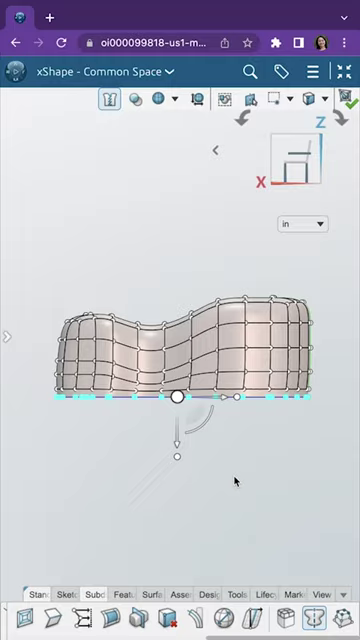